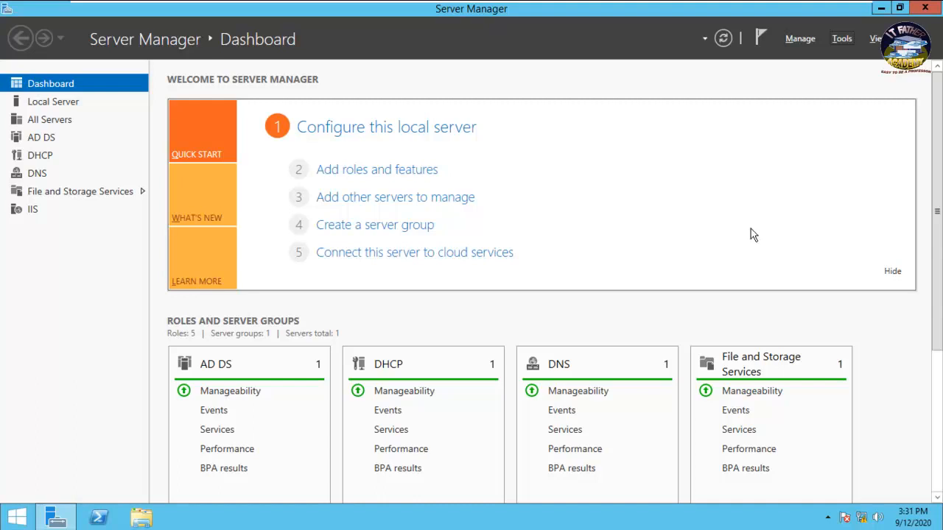
- Clear the screen to the desktop and create a new folder named Roaming beside Support and Profiles
{"action": "key", "text": "super+d"}
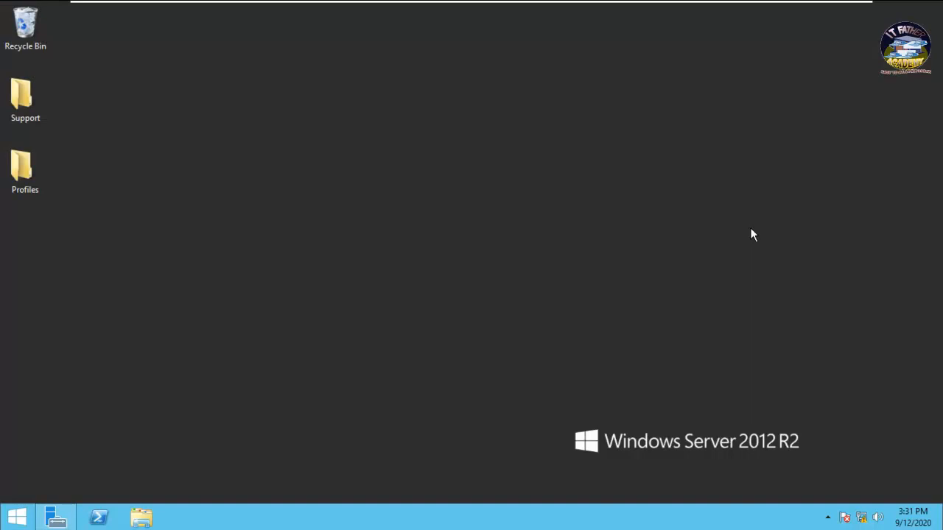
{"action": "right_click", "coordinate": [238, 196]}
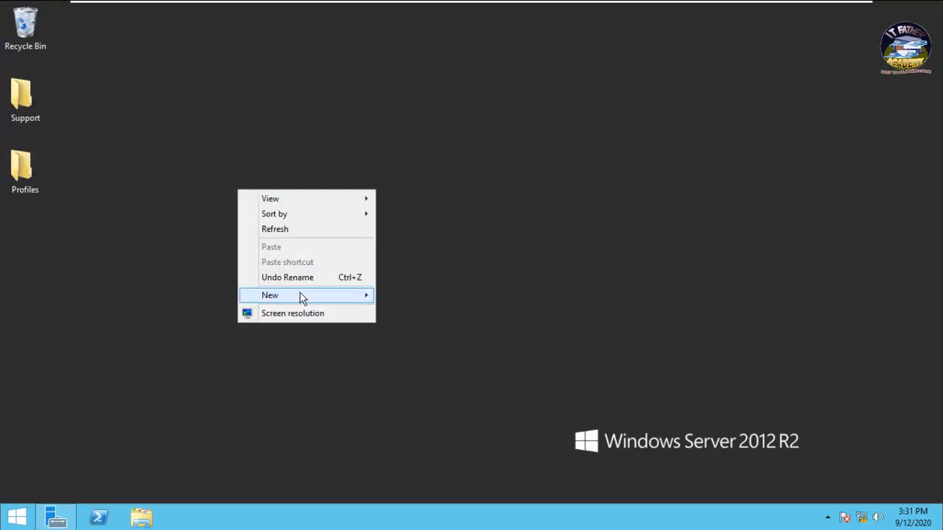
{"action": "mouse_move", "coordinate": [313, 296]}
{"action": "left_click", "coordinate": [382, 298]}
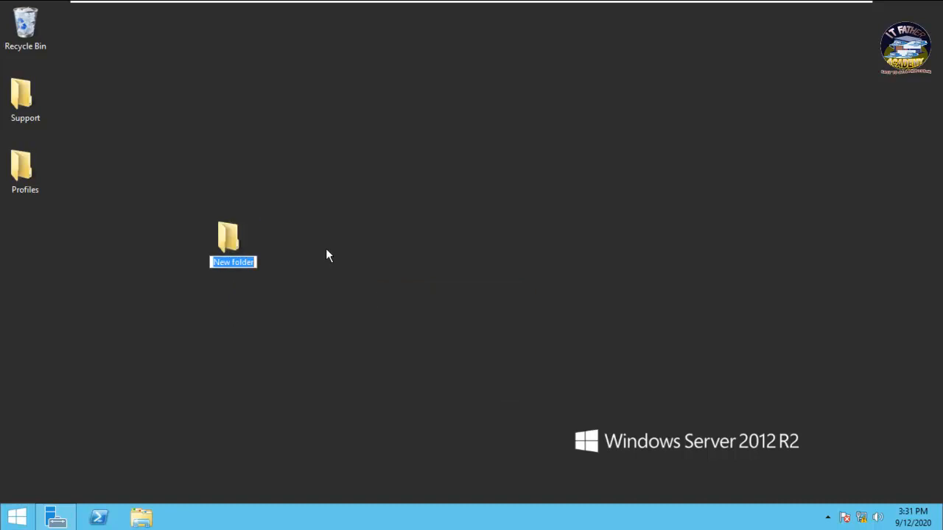
{"action": "type", "text": "Roam"}
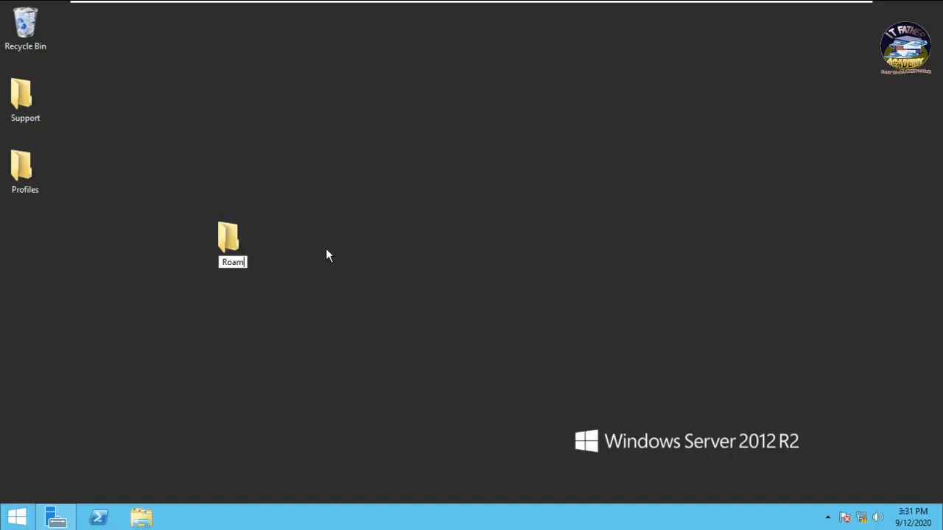
{"action": "type", "text": "ing"}
{"action": "key", "text": "Return"}
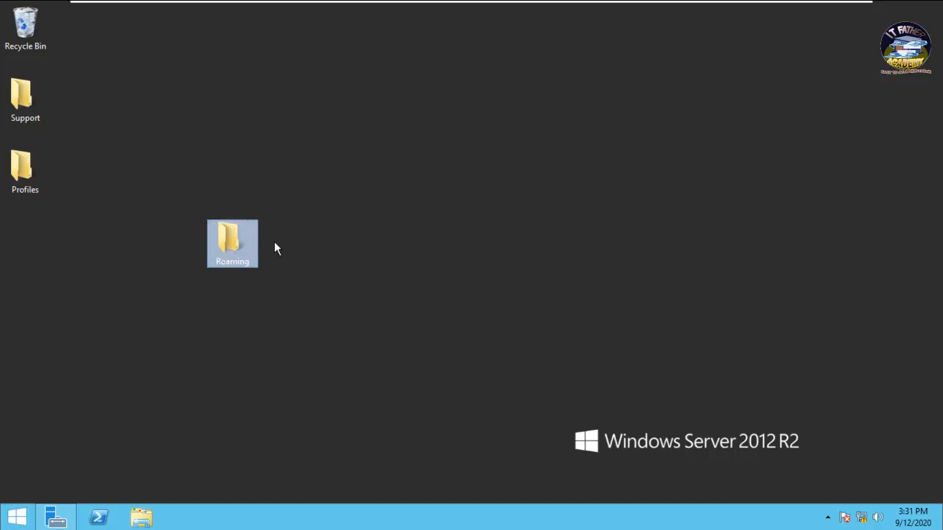
- From the Roaming folder's Sharing tab, share it with Everyone at Read/Write permission
{"action": "right_click", "coordinate": [230, 248]}
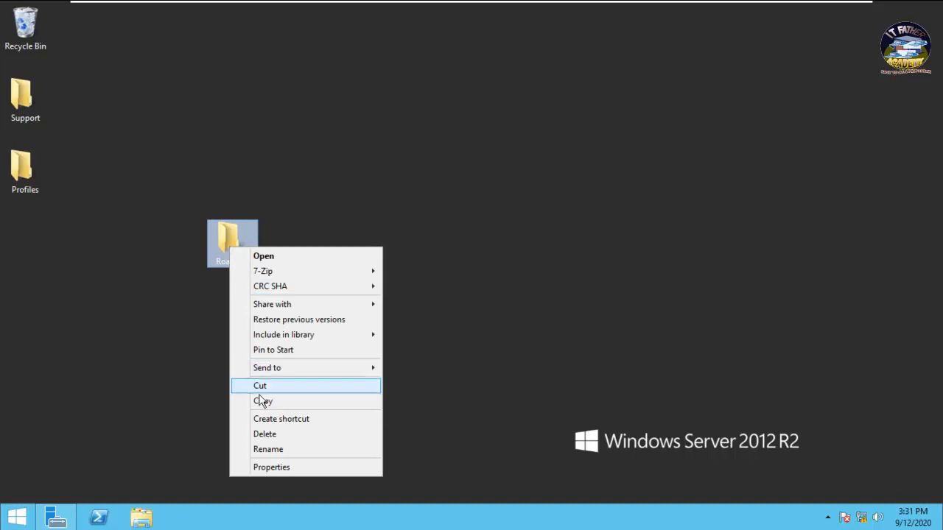
{"action": "left_click", "coordinate": [290, 471]}
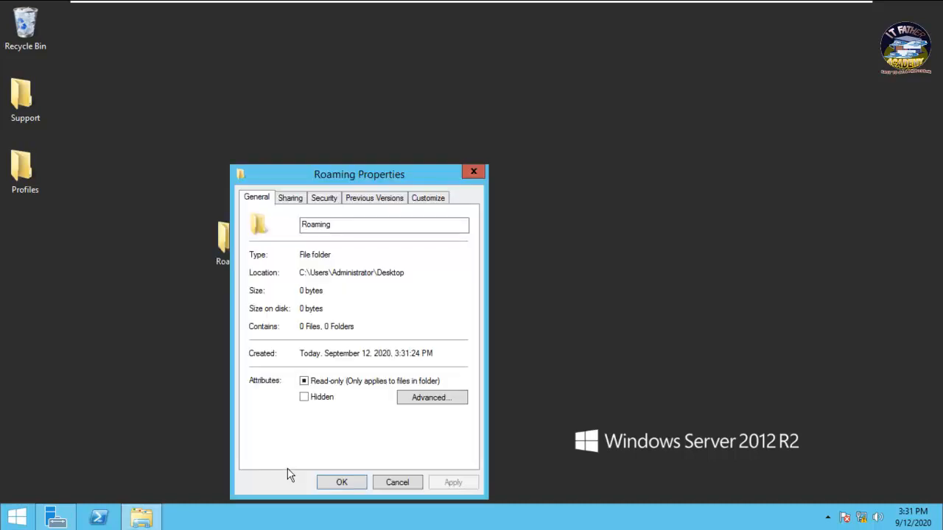
{"action": "left_click", "coordinate": [288, 203]}
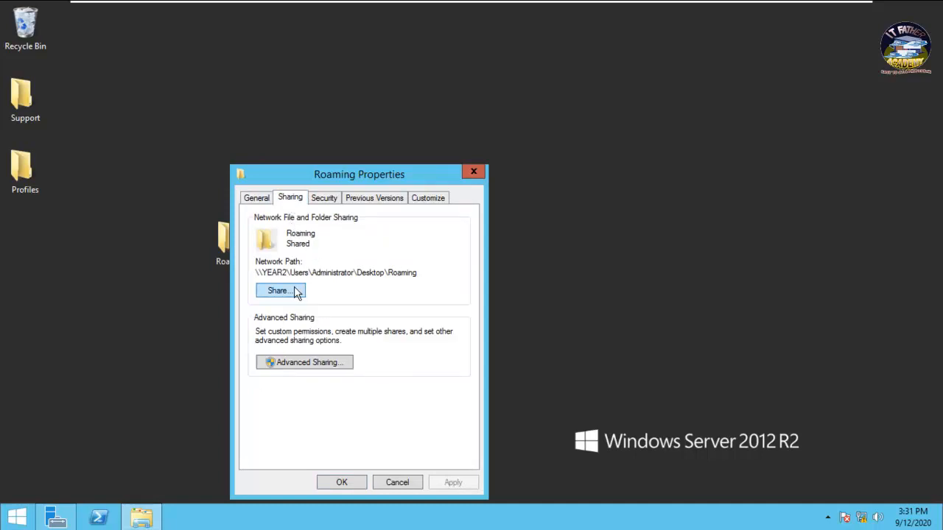
{"action": "left_click", "coordinate": [280, 291]}
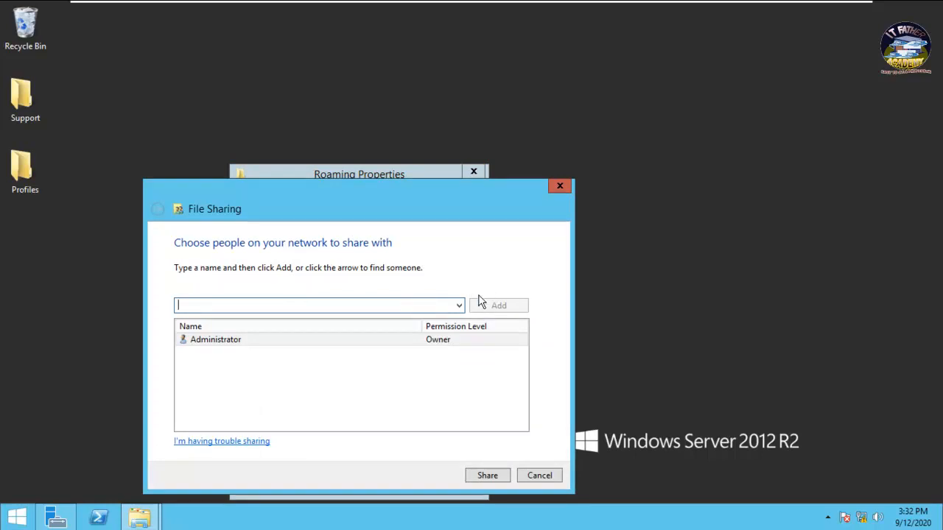
{"action": "left_click", "coordinate": [459, 305]}
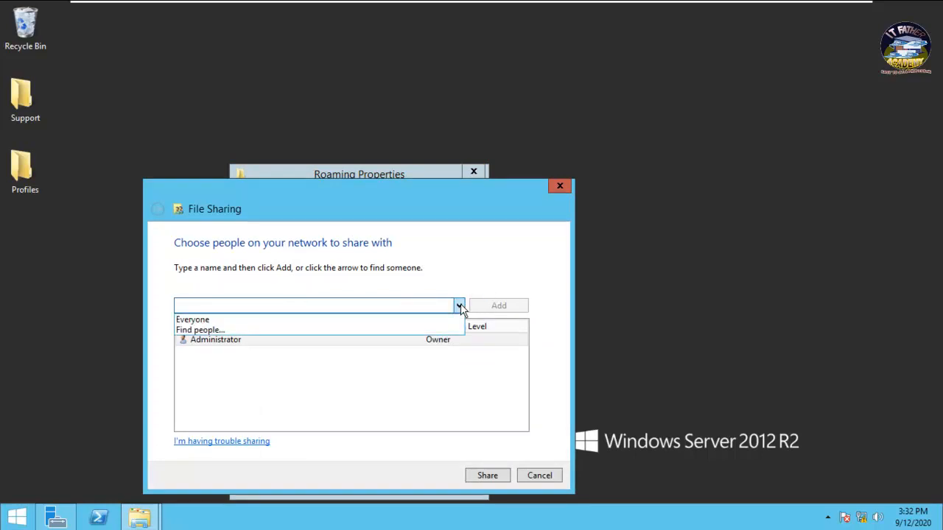
{"action": "left_click", "coordinate": [335, 320]}
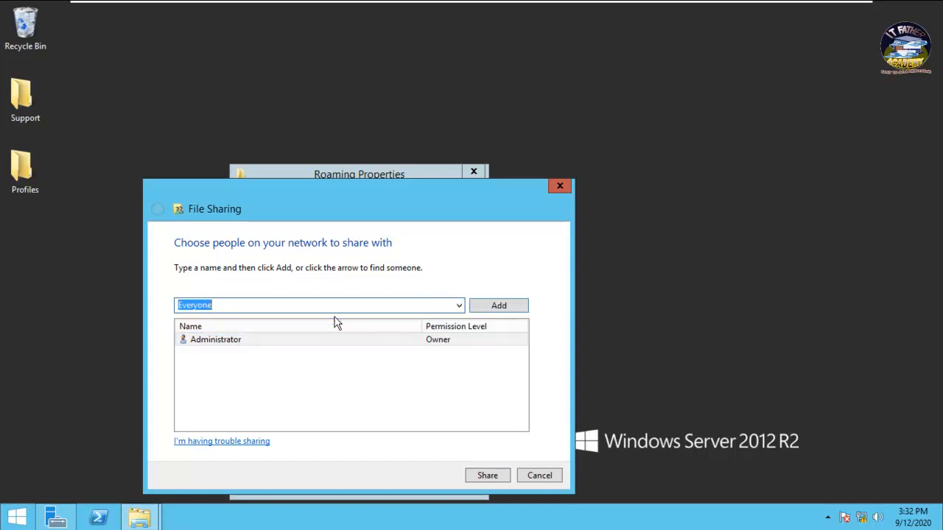
{"action": "left_click", "coordinate": [499, 308]}
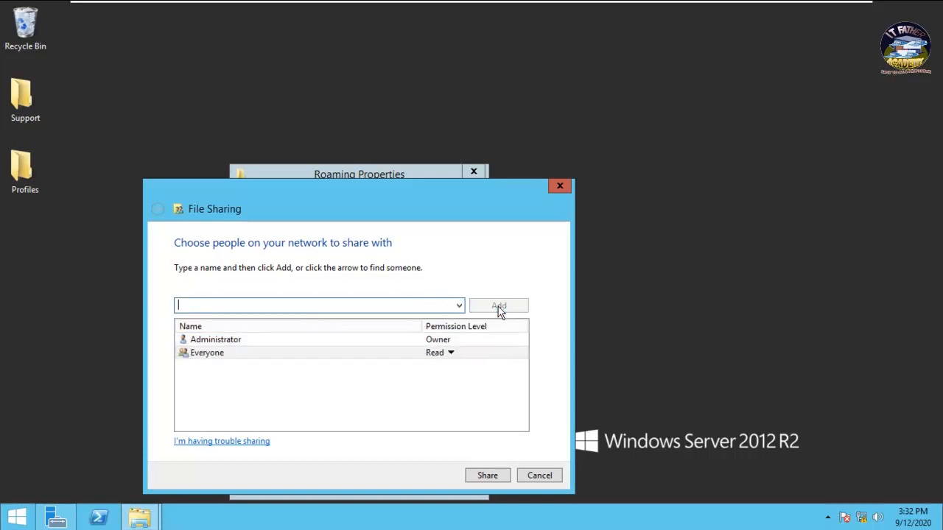
{"action": "left_click", "coordinate": [446, 353]}
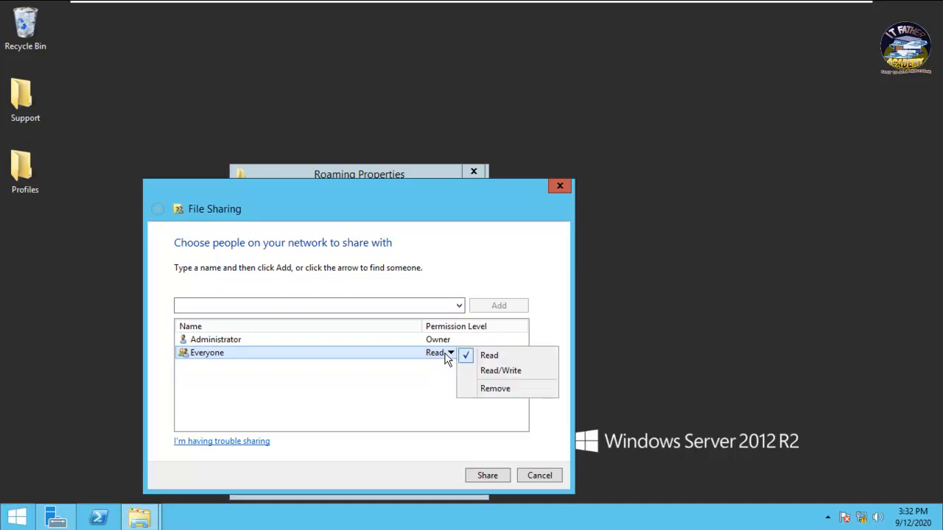
{"action": "left_click", "coordinate": [501, 371]}
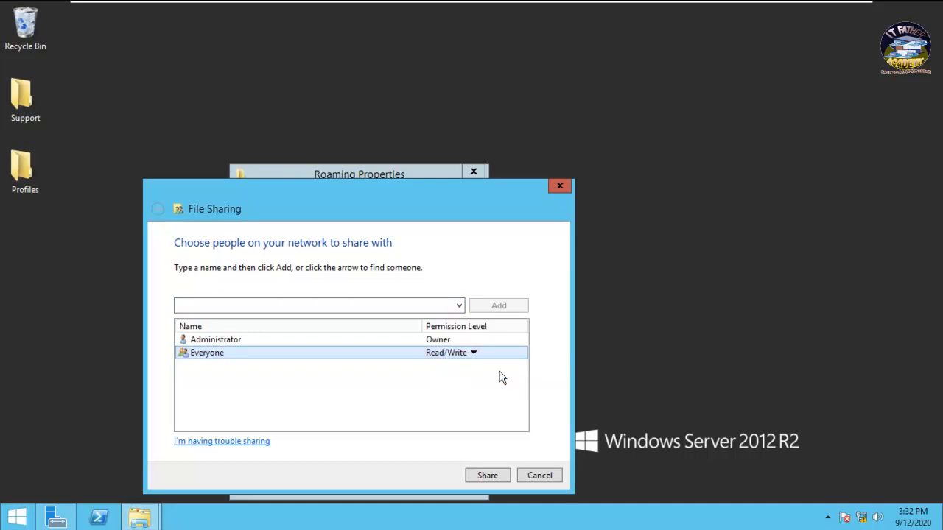
{"action": "left_click", "coordinate": [483, 481]}
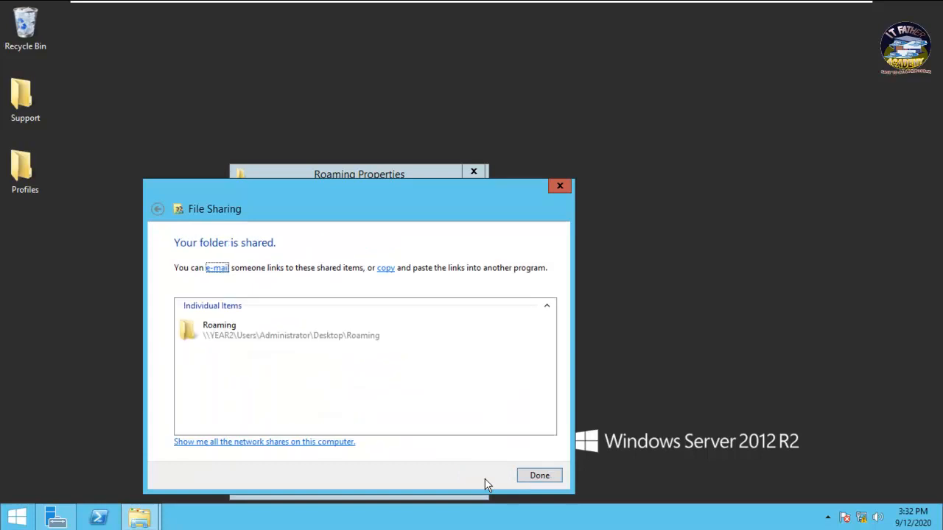
{"action": "left_click", "coordinate": [531, 478]}
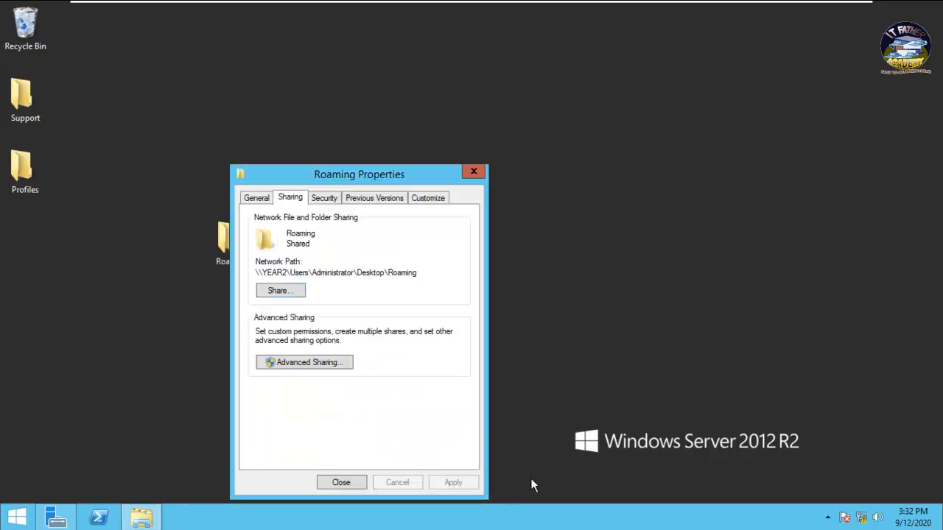
- In Advanced Sharing, turn on sharing for Roaming and give Everyone Full Control, then apply
{"action": "left_click", "coordinate": [308, 364]}
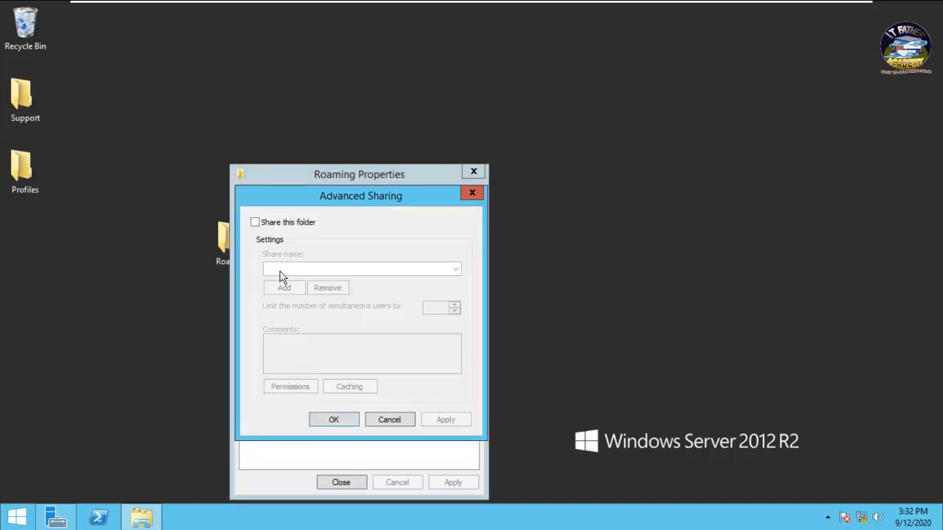
{"action": "left_click", "coordinate": [255, 222]}
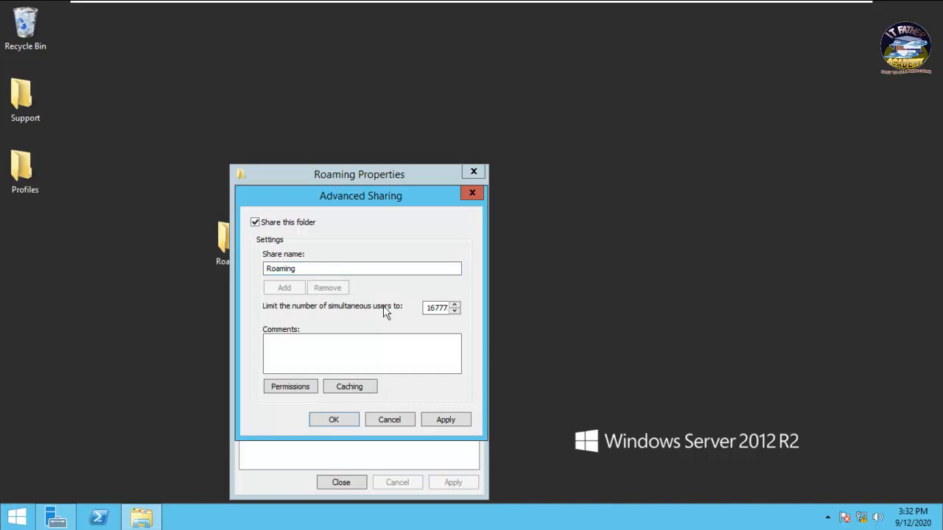
{"action": "left_click", "coordinate": [302, 389]}
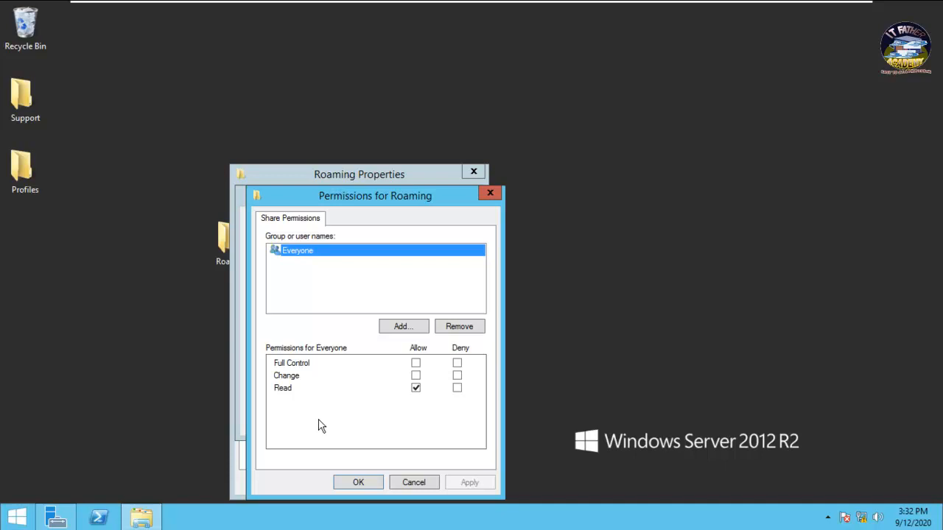
{"action": "left_click", "coordinate": [415, 363]}
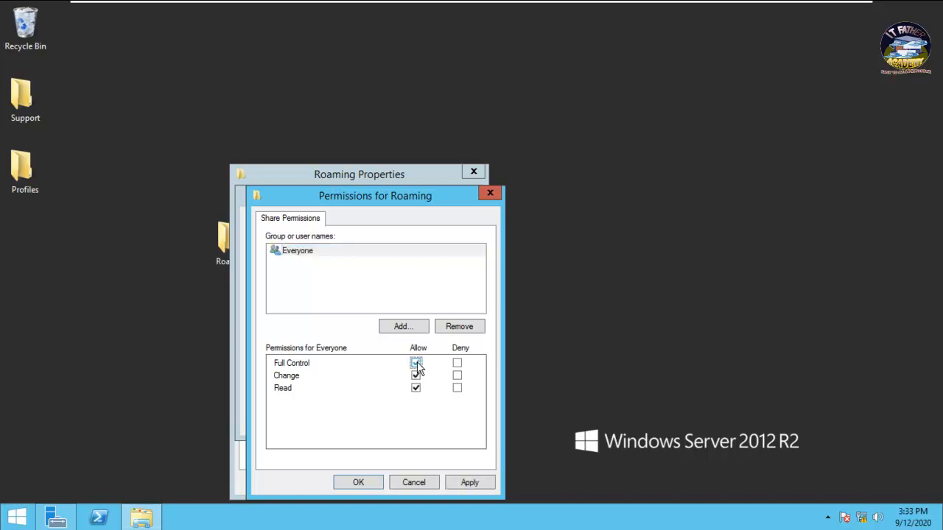
{"action": "left_click", "coordinate": [467, 486]}
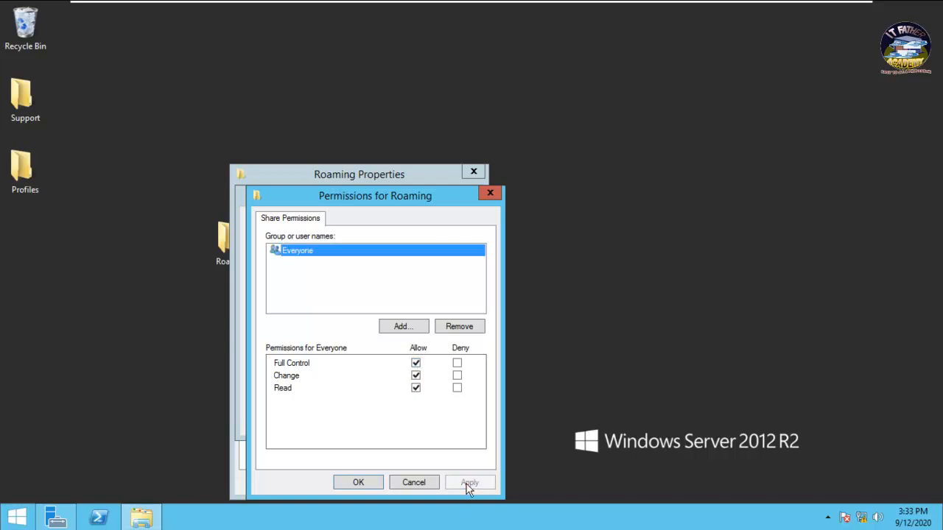
{"action": "left_click", "coordinate": [355, 484]}
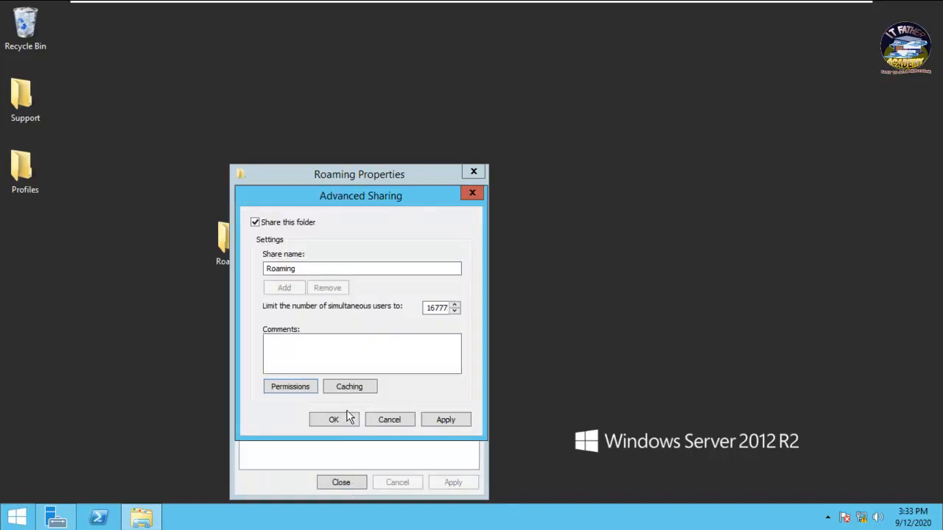
{"action": "left_click", "coordinate": [445, 423]}
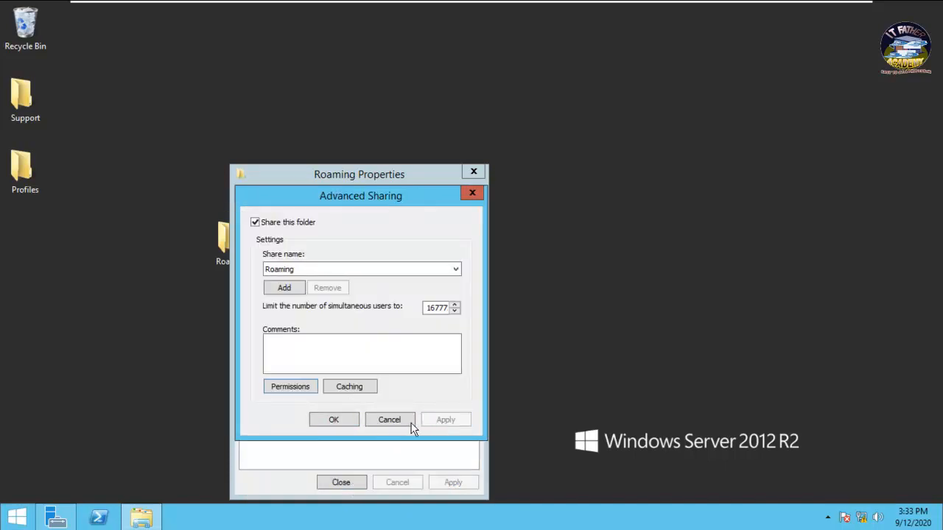
{"action": "left_click", "coordinate": [350, 422]}
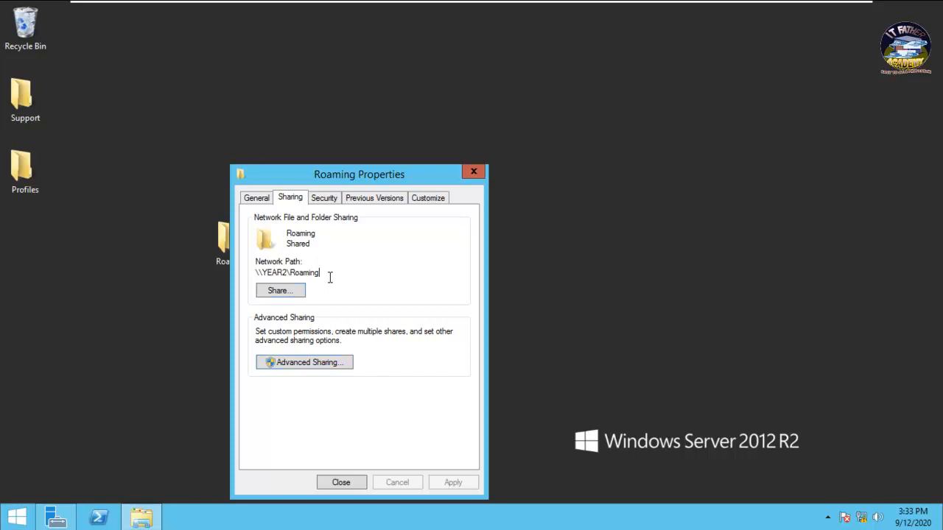
- Copy the network path \\YEAR2\Roaming and close the Roaming Properties dialog
{"action": "left_click_drag", "start_coordinate": [330, 277], "coordinate": [249, 274]}
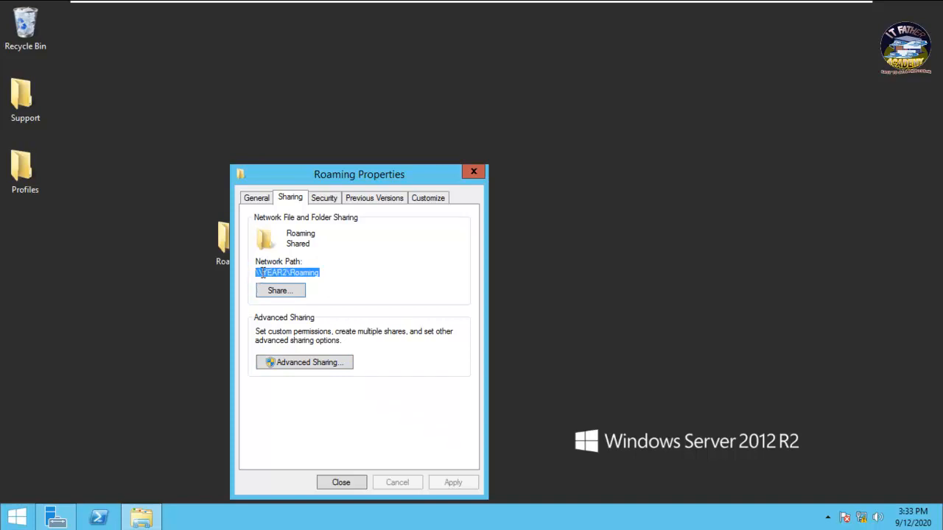
{"action": "right_click", "coordinate": [263, 273]}
{"action": "left_click", "coordinate": [295, 315]}
{"action": "left_click", "coordinate": [345, 482]}
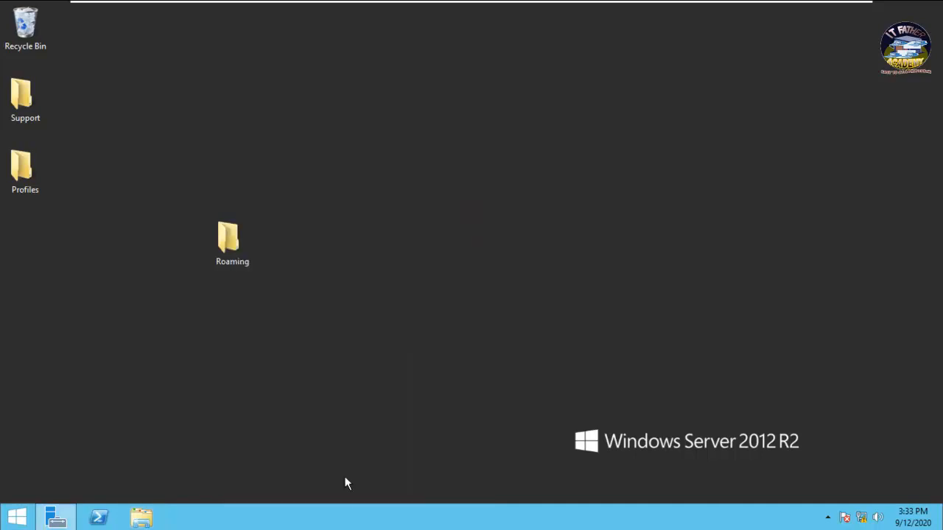
- Launch Active Directory Users and Computers from Server Manager's Tools menu
{"action": "left_click", "coordinate": [57, 523]}
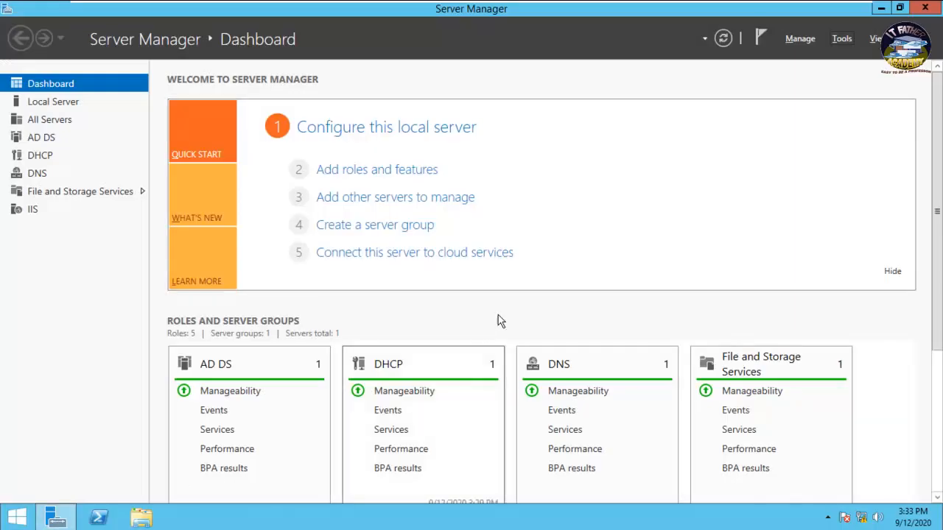
{"action": "left_click", "coordinate": [841, 40]}
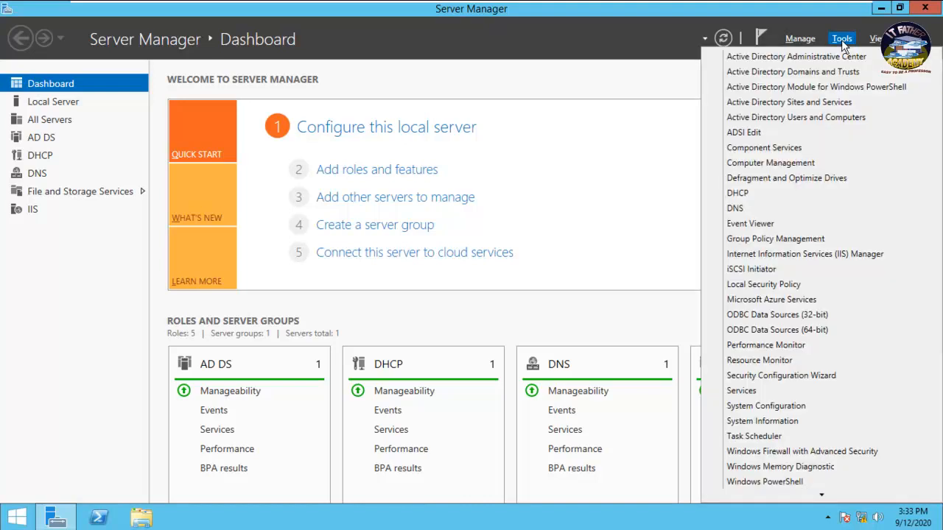
{"action": "left_click", "coordinate": [779, 122]}
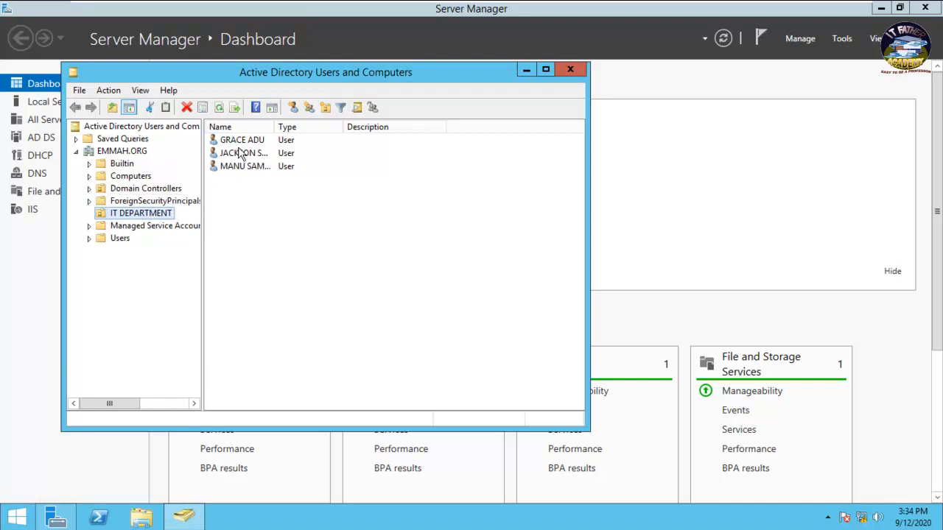
- Select all three IT DEPARTMENT users and open their combined Profile properties
{"action": "left_click", "coordinate": [248, 185]}
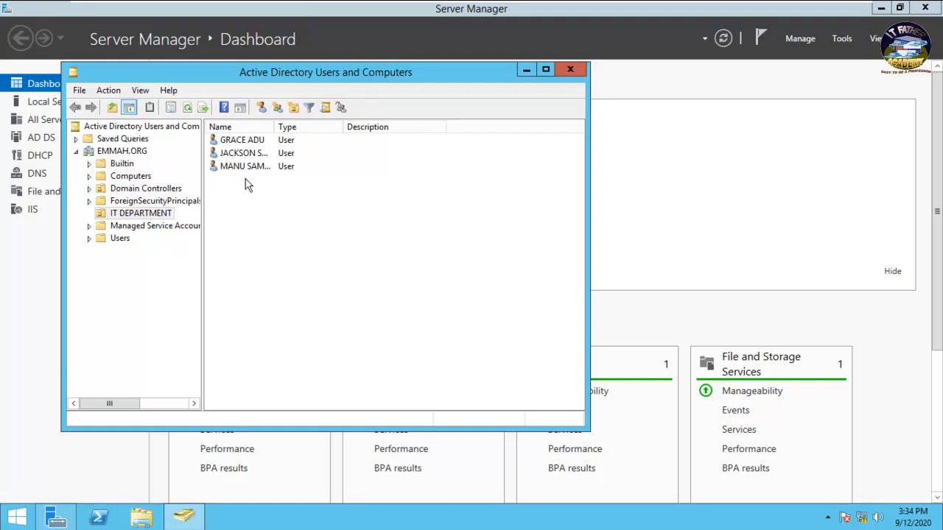
{"action": "key", "text": "ctrl+a"}
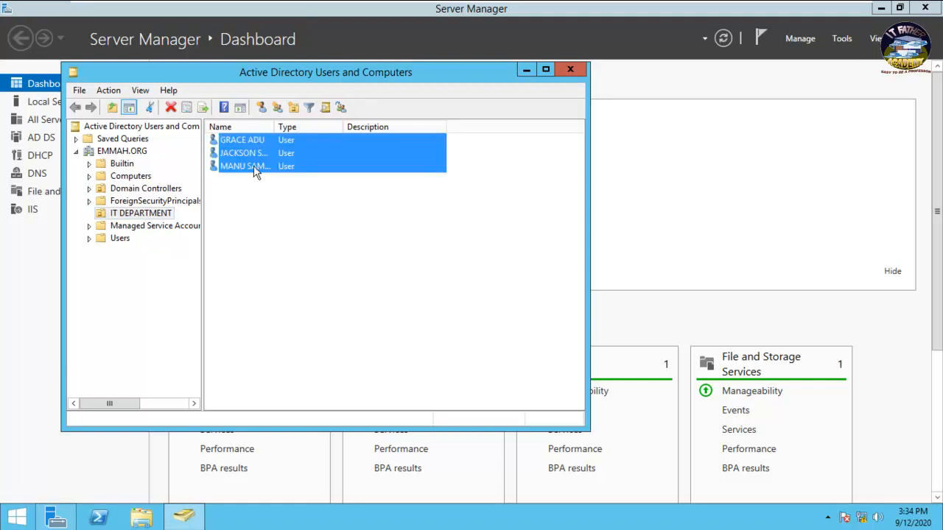
{"action": "right_click", "coordinate": [254, 171]}
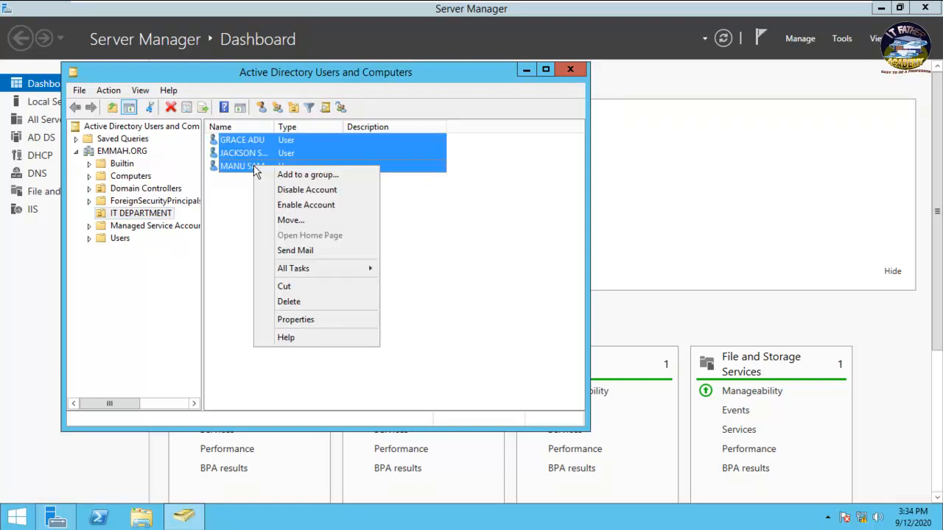
{"action": "left_click", "coordinate": [313, 319]}
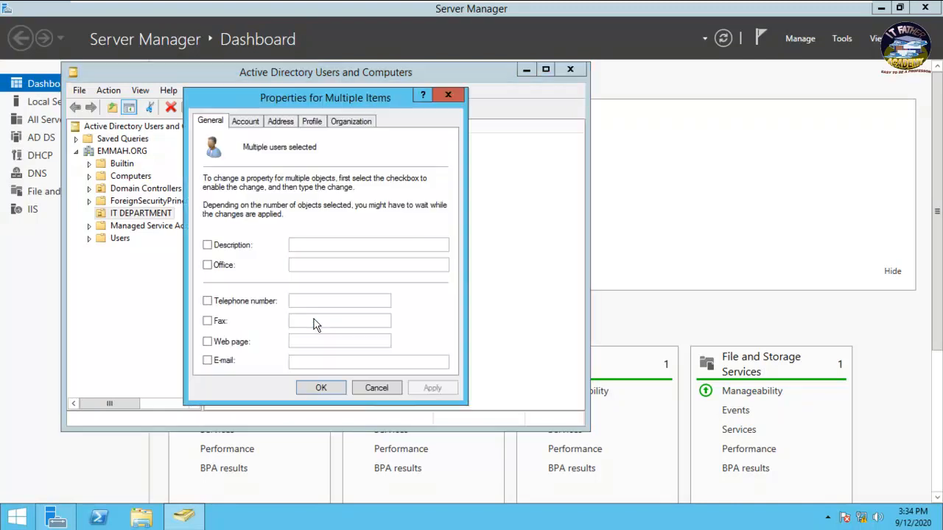
{"action": "left_click", "coordinate": [311, 123]}
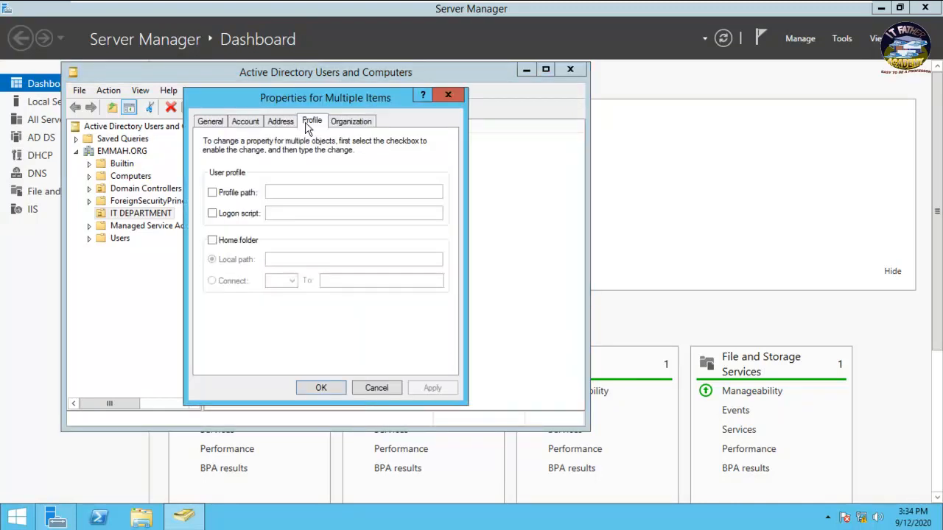
- Enable and set the three users' profile path to \\YEAR2\Roaming\%username%, then apply
{"action": "left_click", "coordinate": [217, 195]}
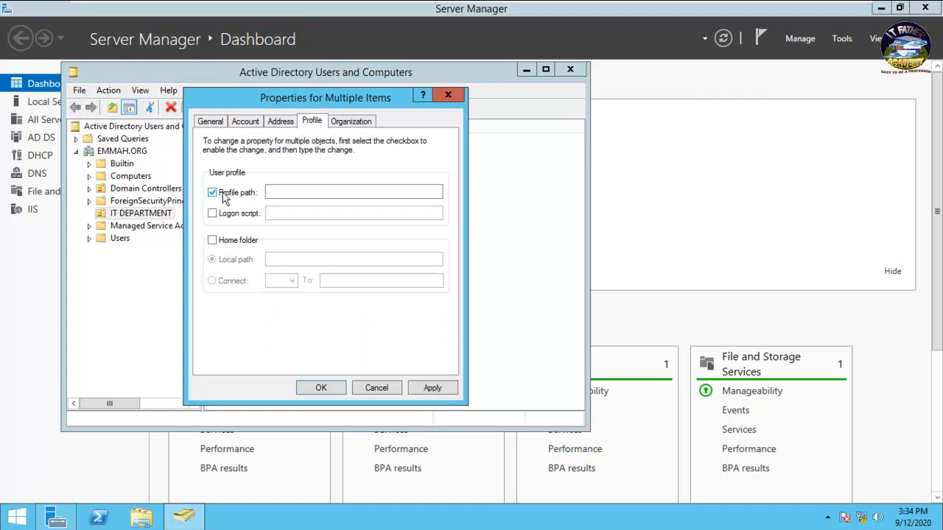
{"action": "left_click", "coordinate": [275, 193]}
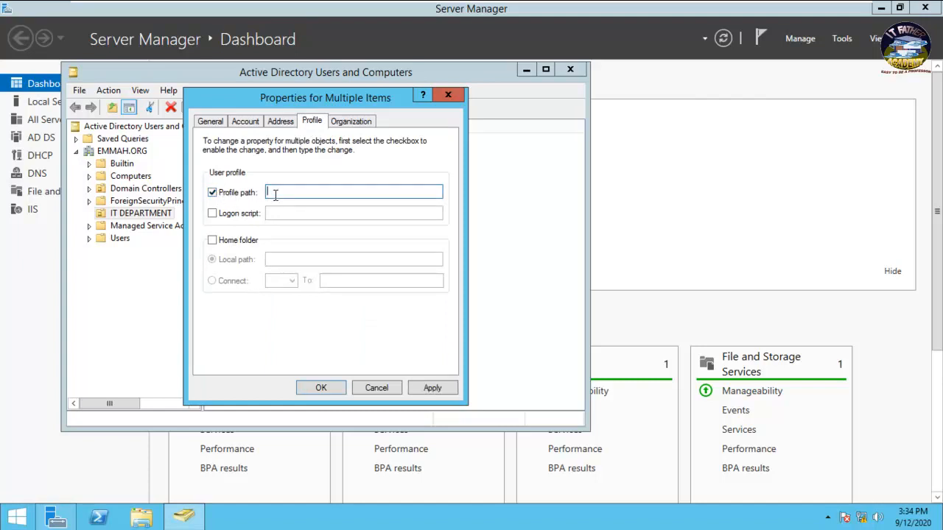
{"action": "key", "text": "ctrl+v"}
{"action": "type", "text": "\\%"}
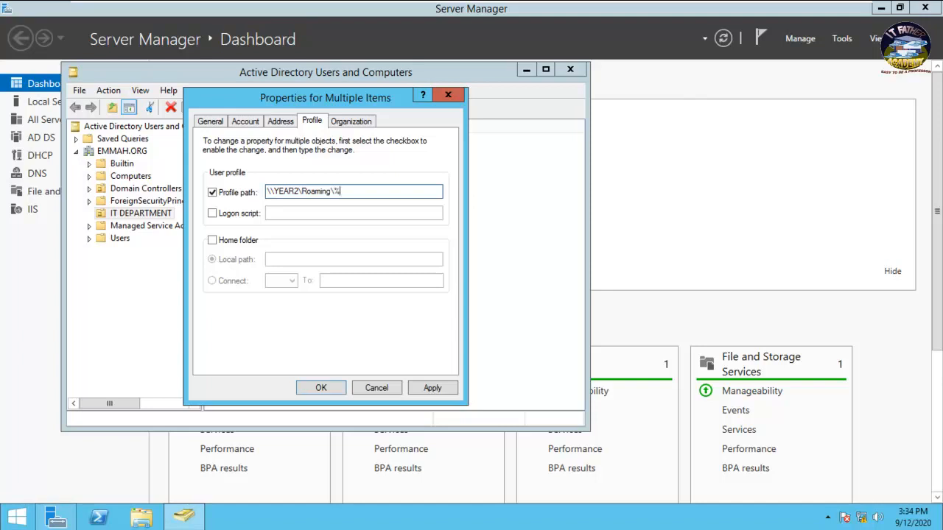
{"action": "type", "text": "username%"}
{"action": "left_click", "coordinate": [451, 387]}
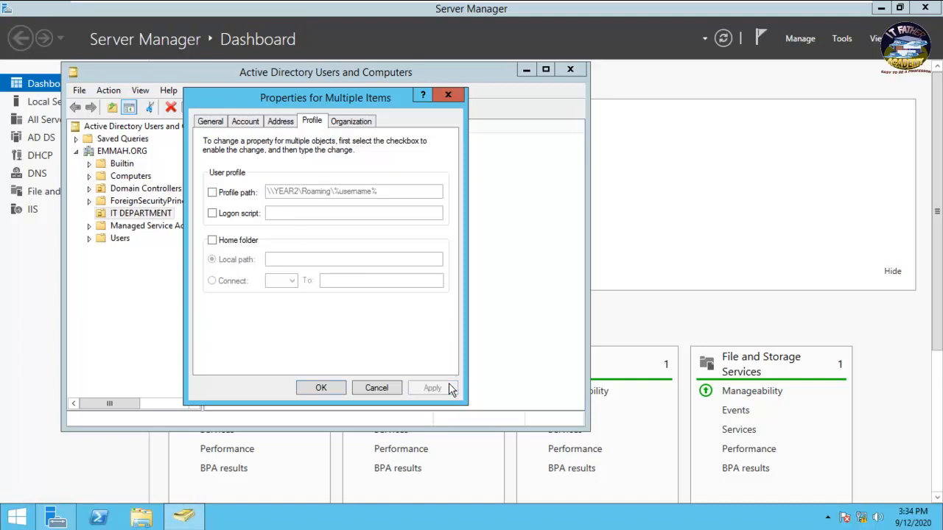
{"action": "left_click", "coordinate": [316, 388]}
{"action": "right_click", "coordinate": [242, 140]}
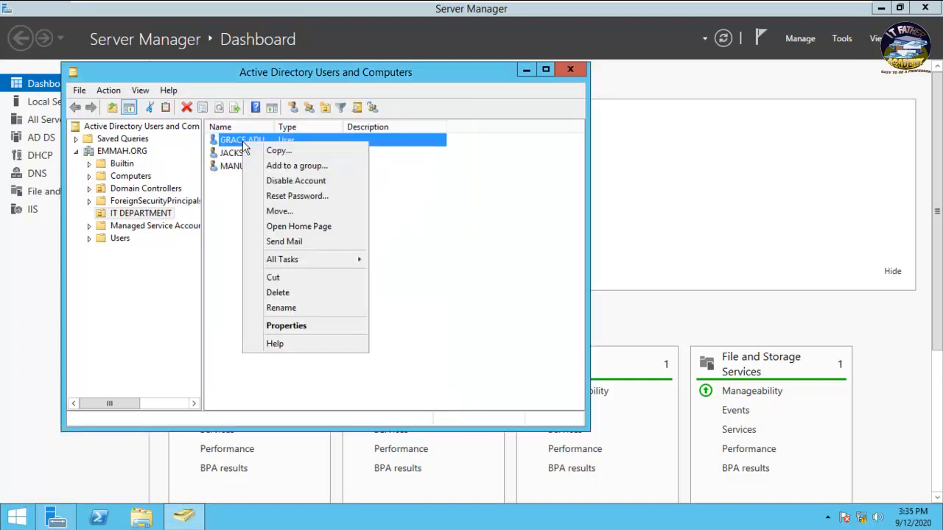
{"action": "left_click", "coordinate": [293, 325]}
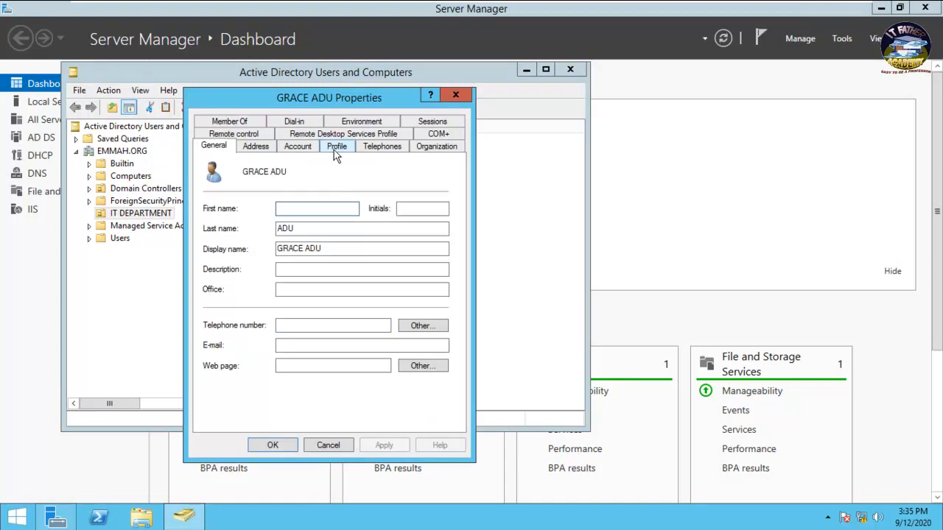
{"action": "left_click", "coordinate": [335, 148]}
{"action": "left_click", "coordinate": [372, 181]}
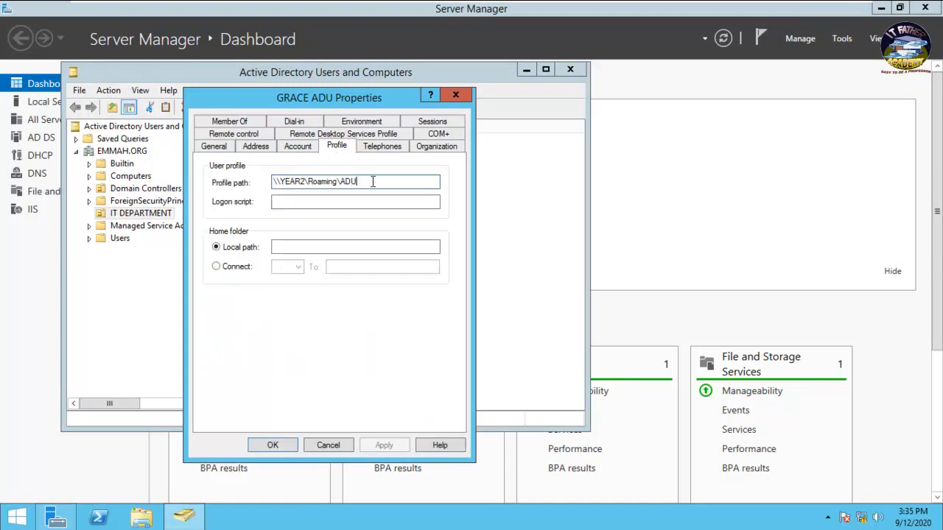
{"action": "left_click", "coordinate": [460, 99]}
{"action": "right_click", "coordinate": [283, 153]}
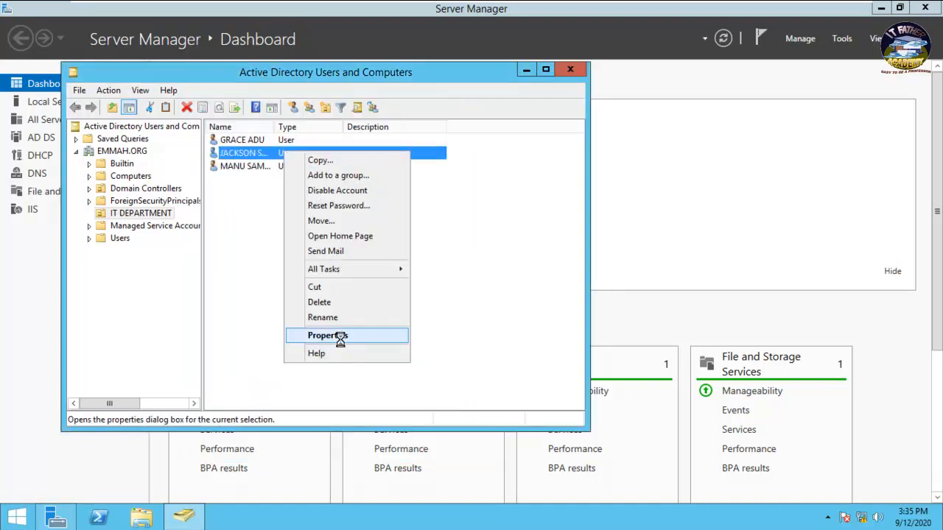
{"action": "left_click", "coordinate": [339, 337]}
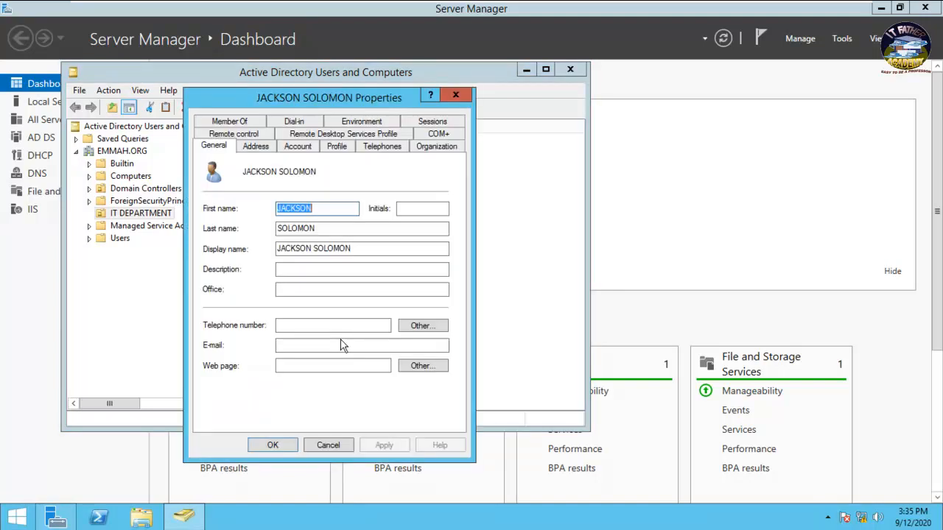
{"action": "left_click", "coordinate": [337, 146]}
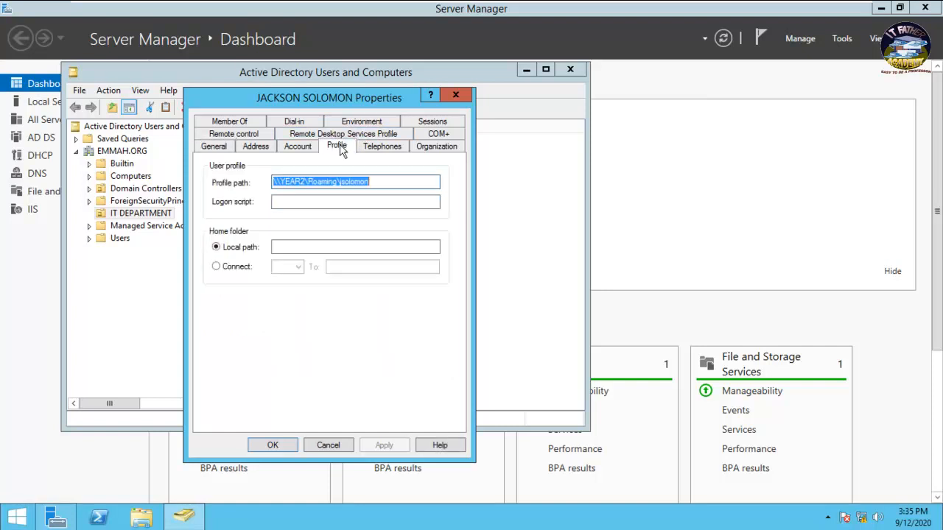
{"action": "left_click", "coordinate": [455, 94]}
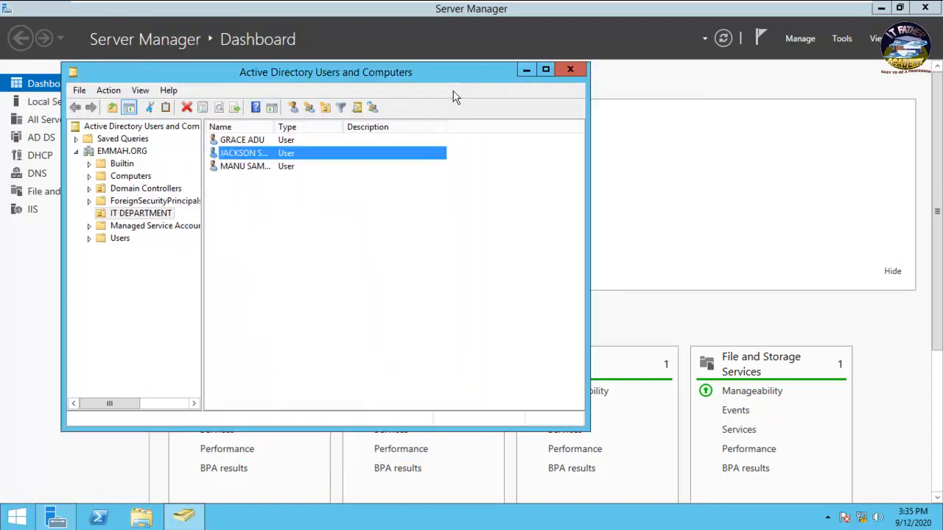
{"action": "right_click", "coordinate": [266, 170]}
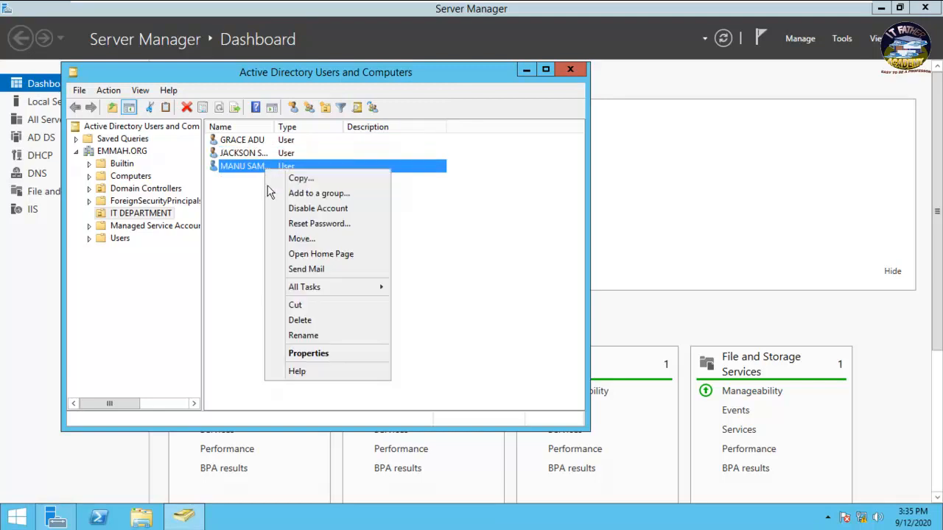
{"action": "left_click", "coordinate": [322, 355]}
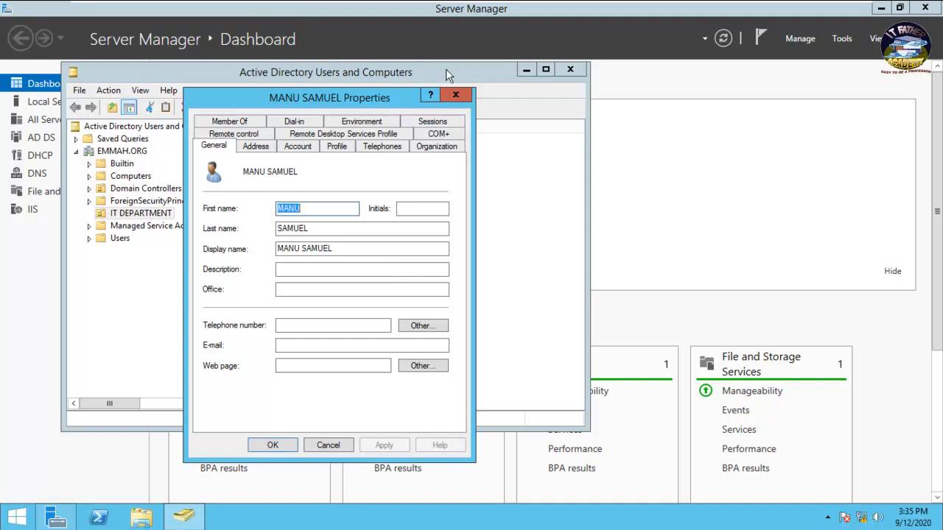
{"action": "left_click", "coordinate": [445, 90]}
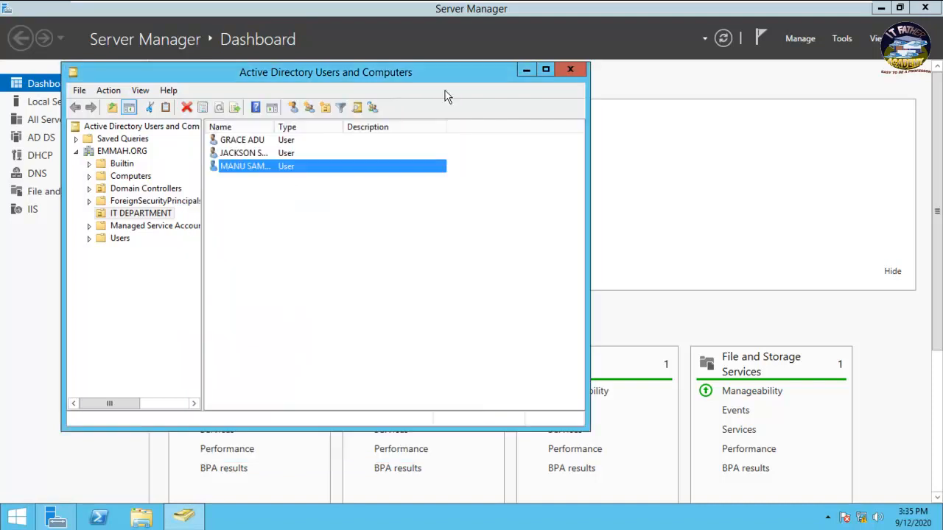
{"action": "right_click", "coordinate": [274, 170]}
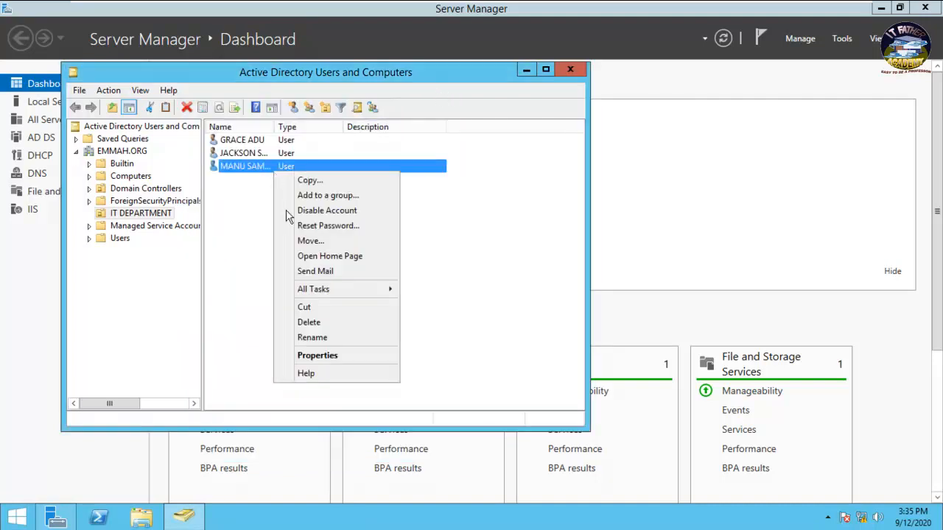
{"action": "left_click", "coordinate": [309, 356]}
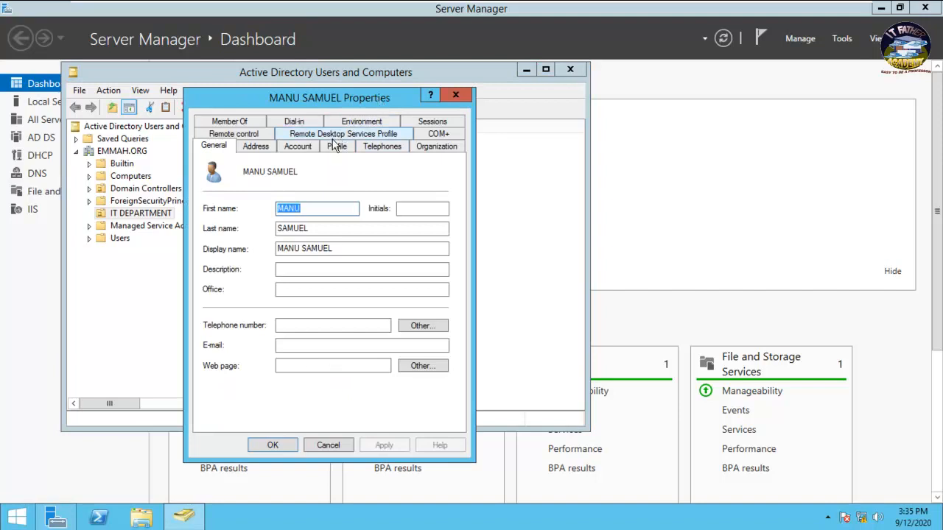
{"action": "left_click", "coordinate": [335, 147]}
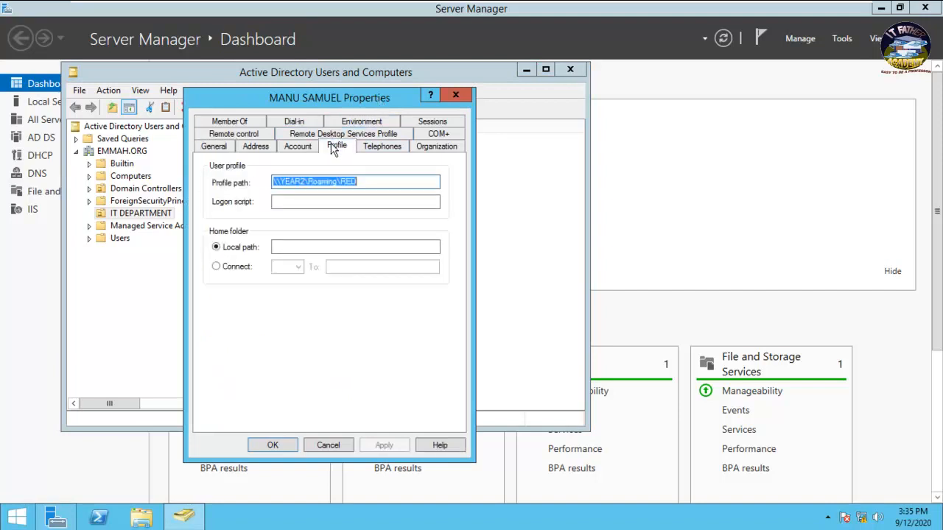
{"action": "left_click", "coordinate": [454, 96]}
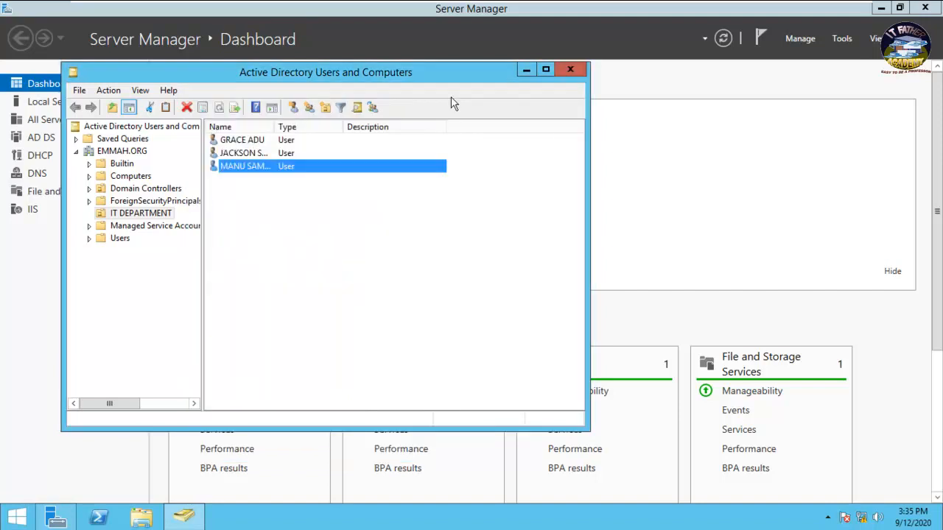
{"action": "left_click", "coordinate": [290, 259]}
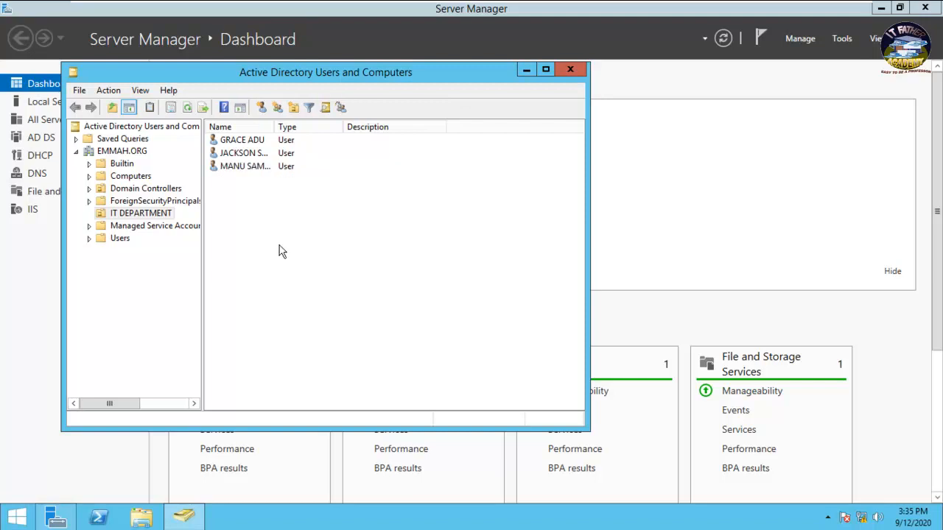
{"action": "left_click", "coordinate": [228, 141]}
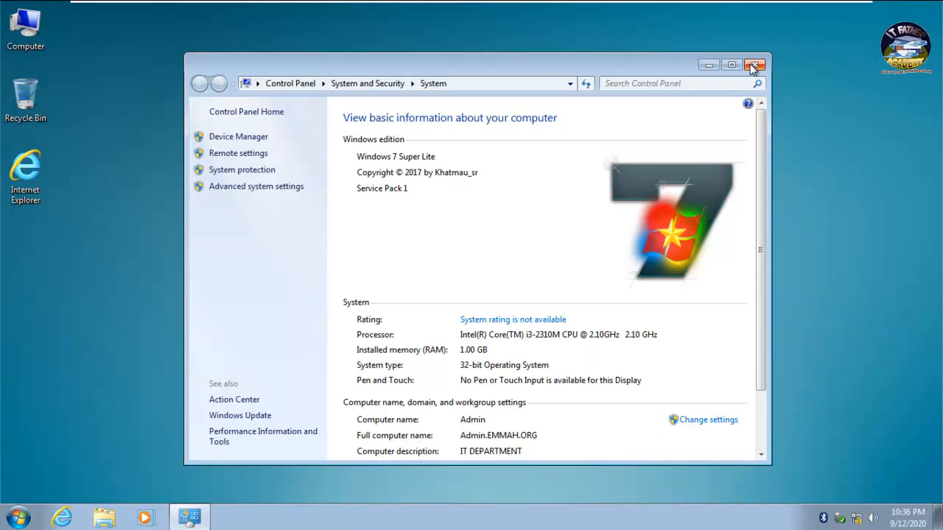
- Close the system information window and switch to the Other User logon option
{"action": "left_click", "coordinate": [751, 65]}
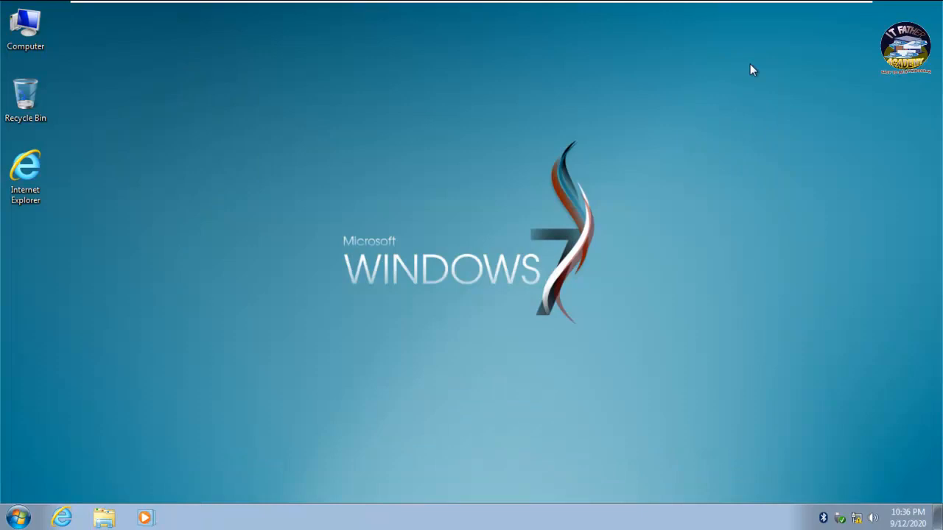
{"action": "key", "text": "ctrl+alt+Delete"}
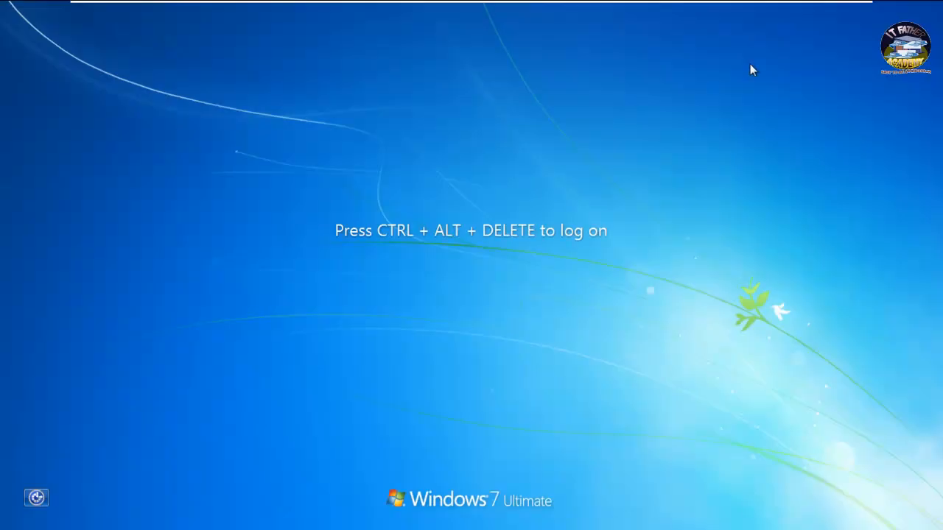
{"action": "key", "text": "ctrl+alt+Delete"}
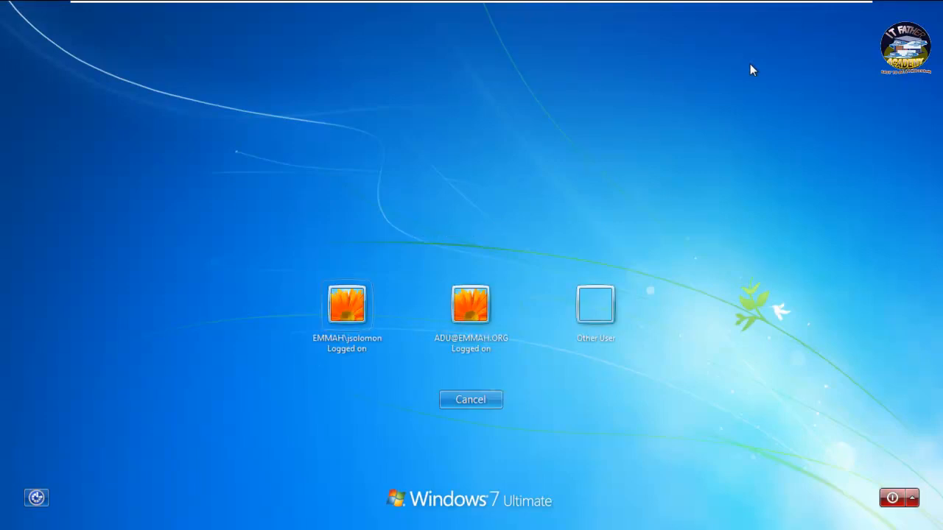
{"action": "left_click", "coordinate": [595, 314]}
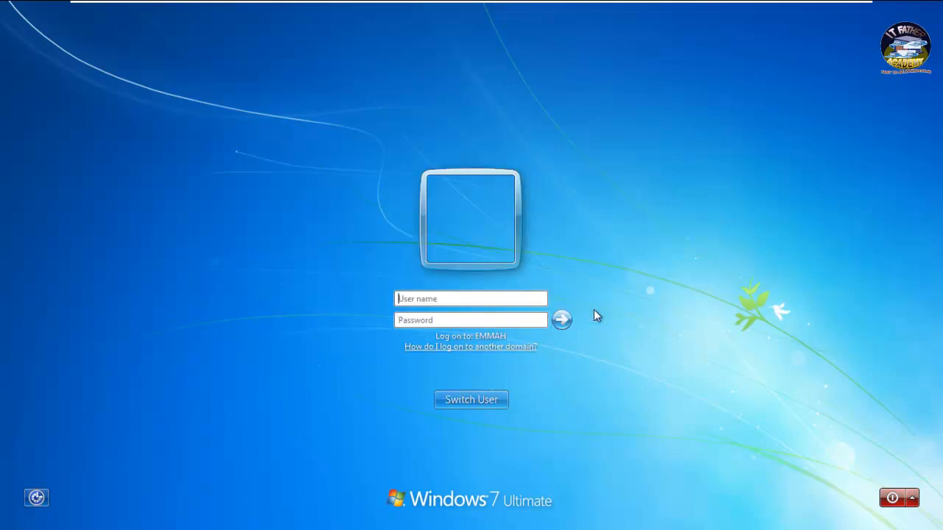
- Sign in with the EMMAH.ORG domain user's name and password
{"action": "left_click", "coordinate": [489, 301]}
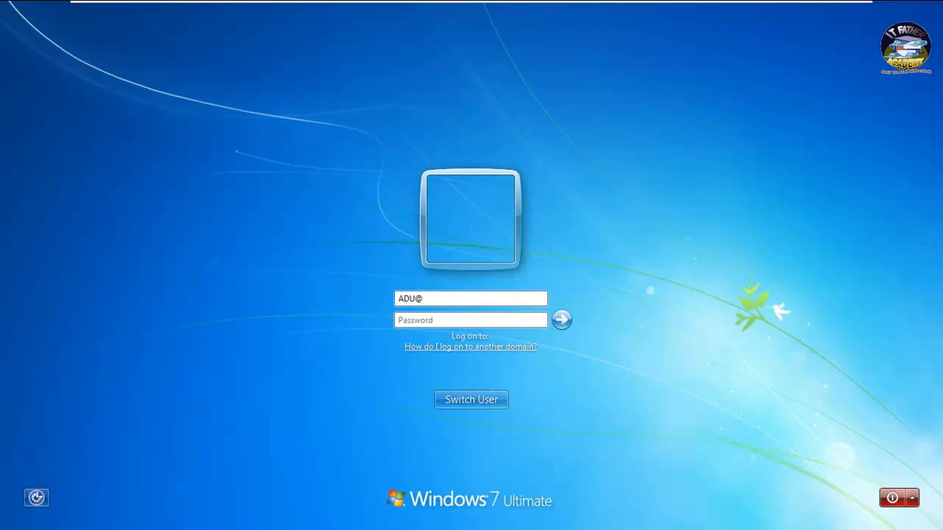
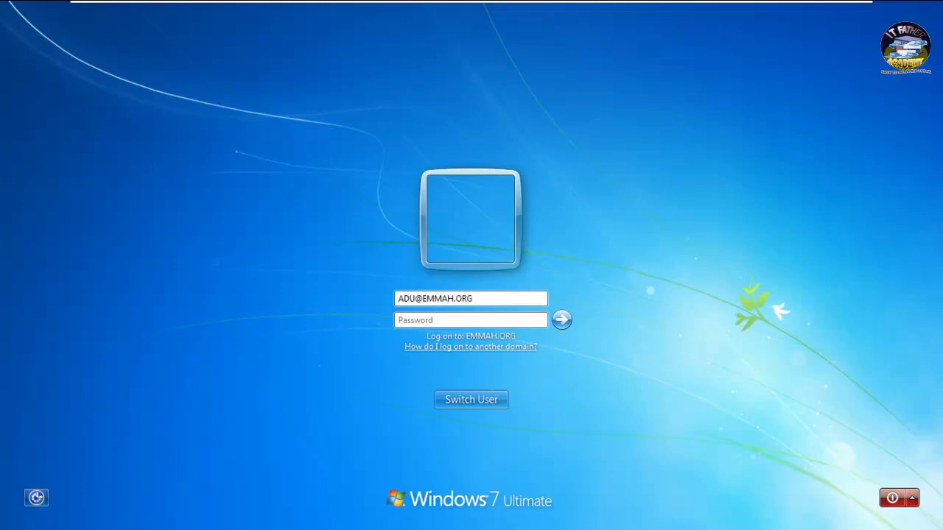
{"action": "left_click", "coordinate": [399, 320]}
{"action": "key", "text": "Caps_Lock"}
{"action": "type", "text": "********"}
{"action": "key", "text": "Return"}
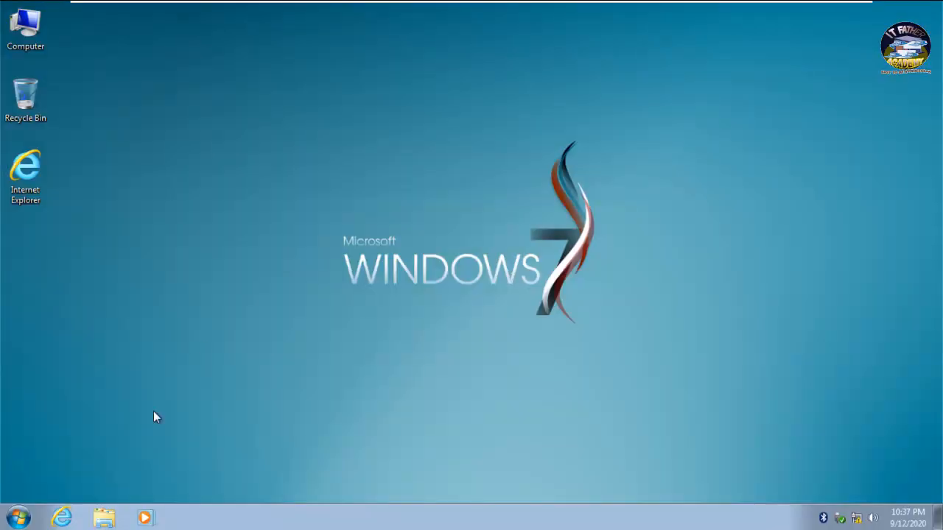
- Open System Properties from Computer's Properties and view the User Profiles list showing the Roaming profile
{"action": "left_click", "coordinate": [16, 520]}
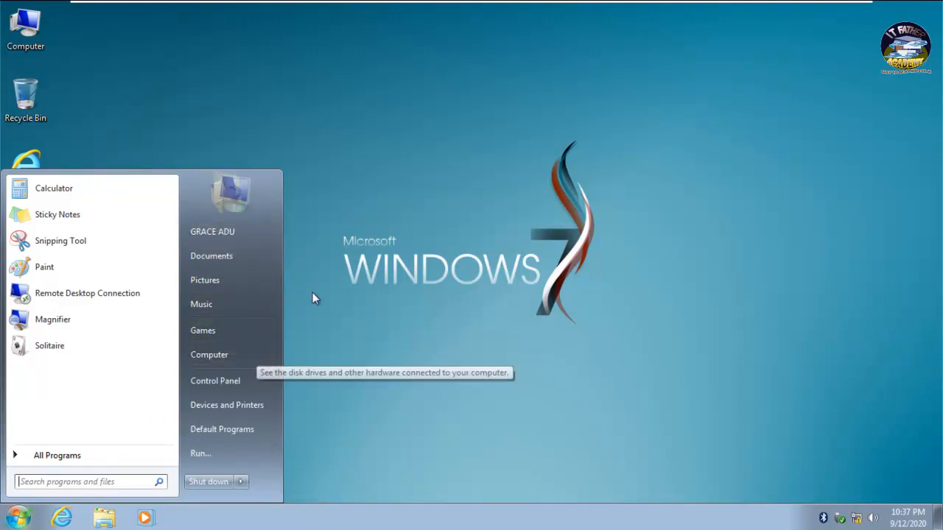
{"action": "right_click", "coordinate": [212, 365]}
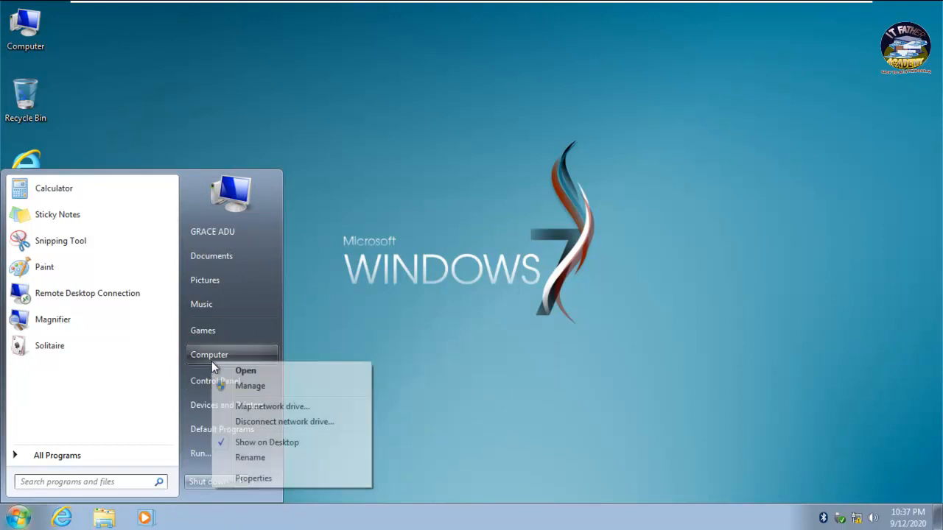
{"action": "left_click", "coordinate": [251, 478]}
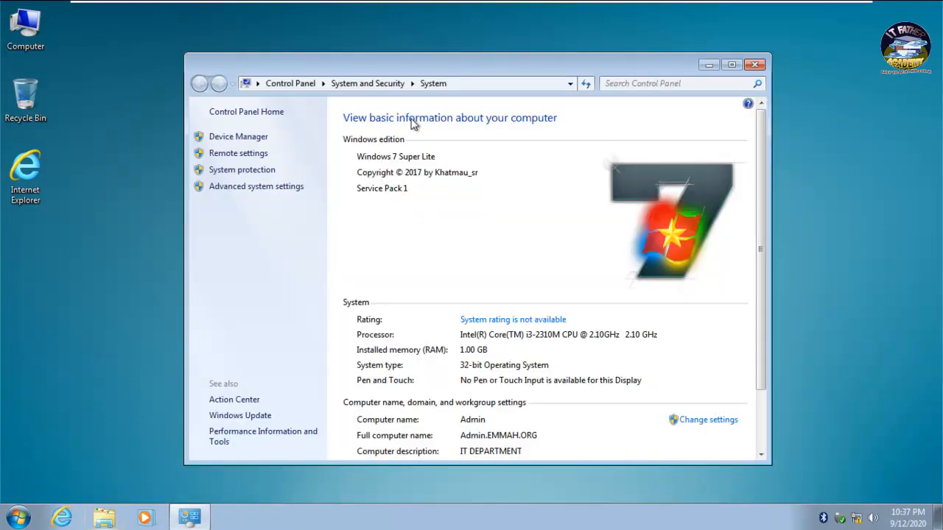
{"action": "left_click", "coordinate": [264, 189]}
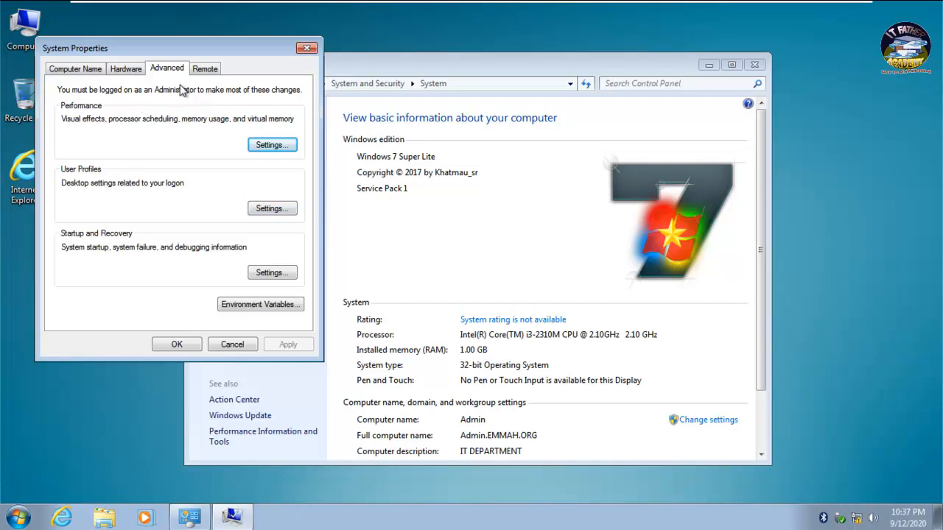
{"action": "left_click", "coordinate": [265, 210]}
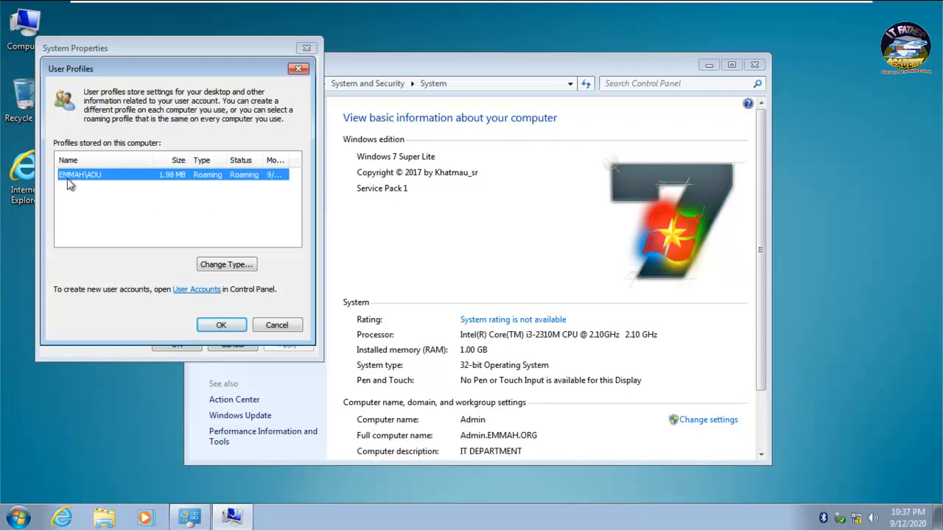